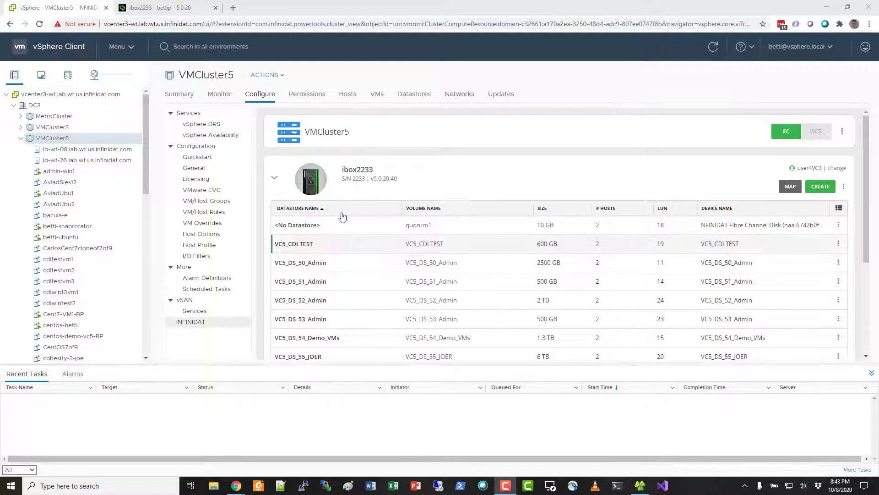
# Create a 70 GB volume named Betti_DS_70GB in VMCluster5-Pool-DO-NOT-TOUCH, with a VMFS 6 datastore
pyautogui.click(820, 187)
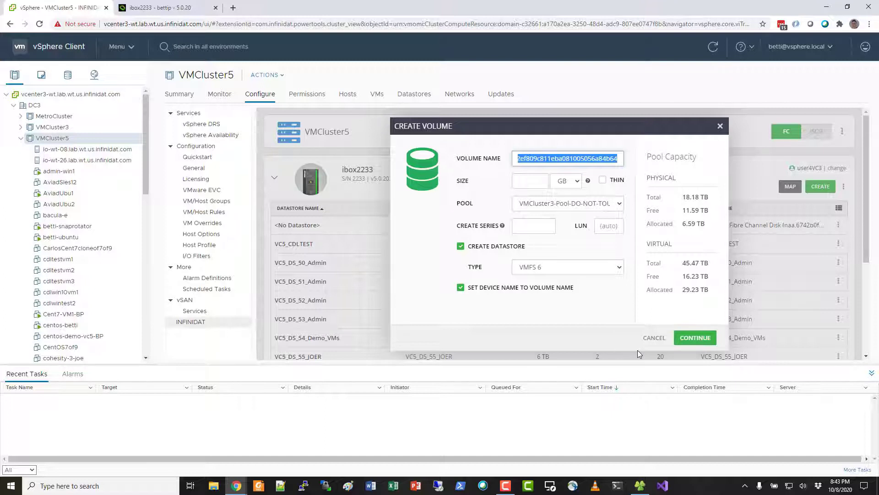
pyautogui.write('Bett')
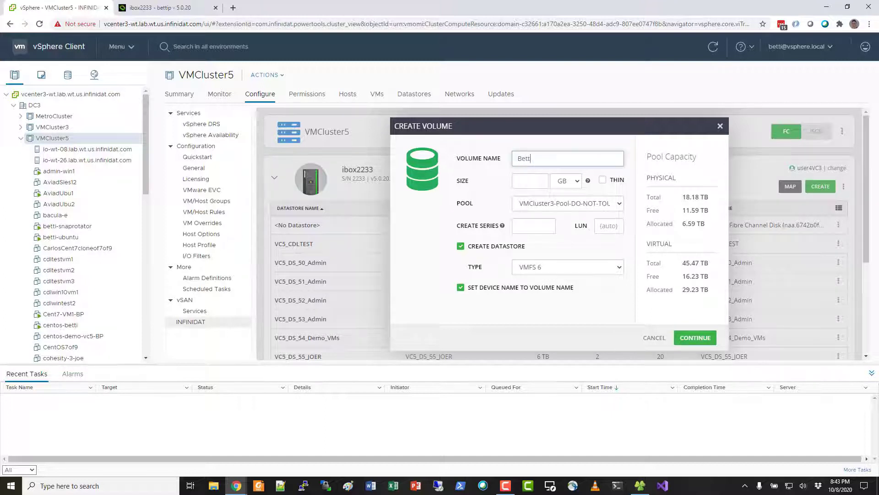
pyautogui.write('i_DS_70GB')
pyautogui.click(532, 184)
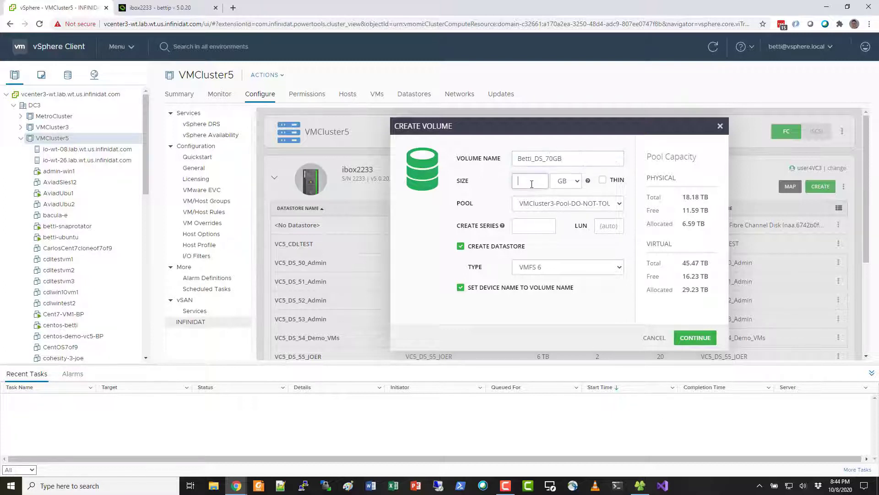
pyautogui.write('70')
pyautogui.click(620, 203)
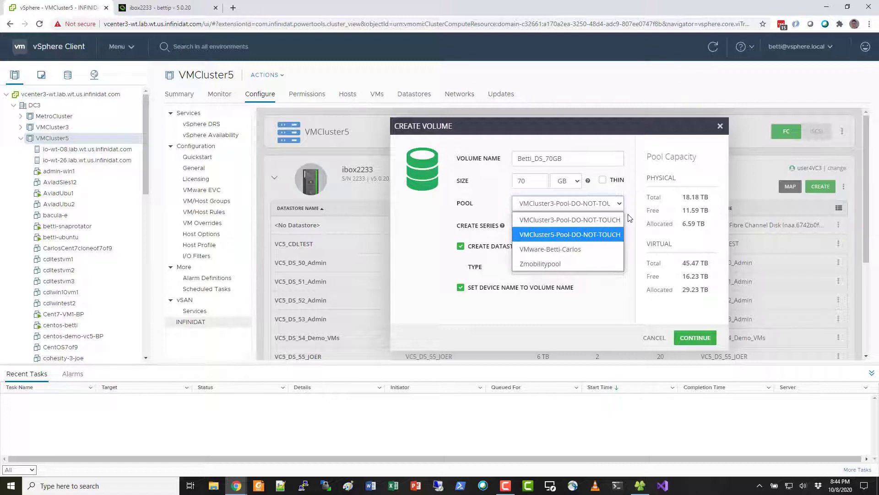
pyautogui.click(603, 234)
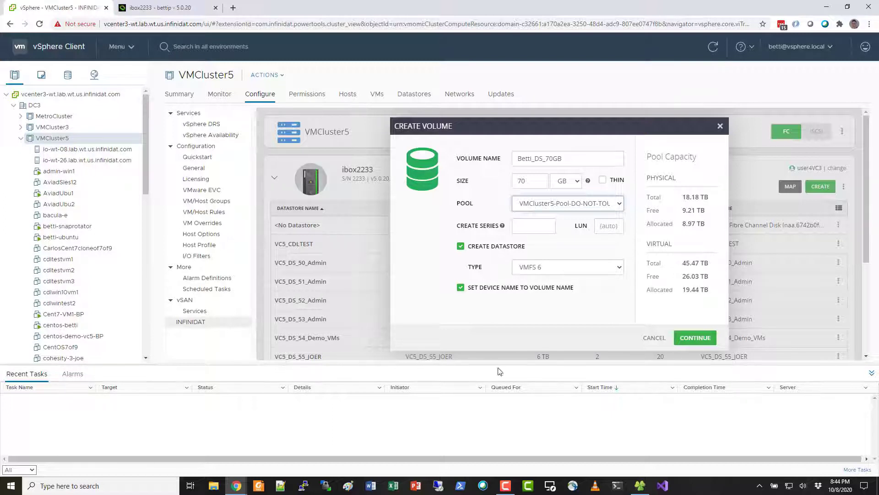
pyautogui.click(702, 339)
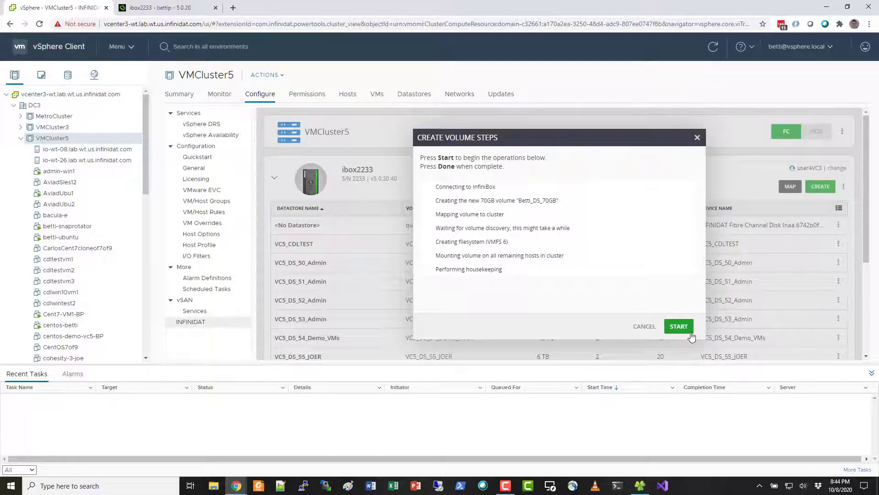
pyautogui.click(679, 328)
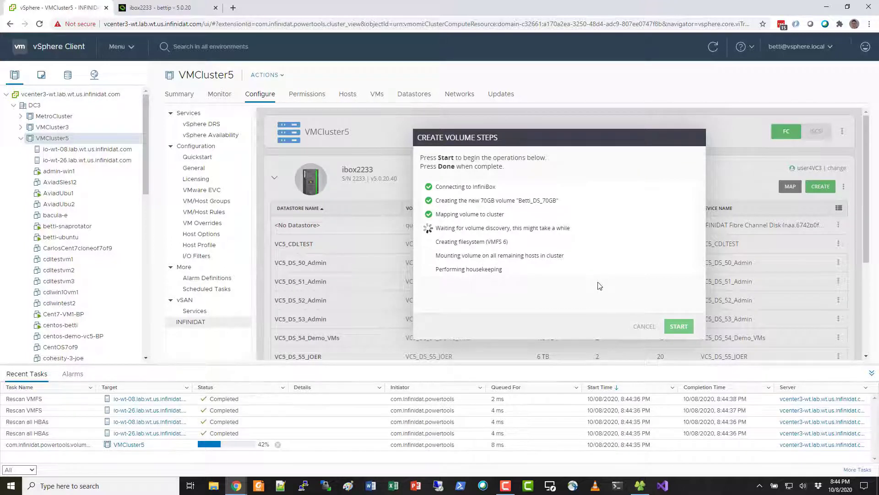
# Check the refreshed ibox2233 event log for the volume creation, and finish the Create Volume process in vSphere
pyautogui.click(165, 8)
pyautogui.click(39, 23)
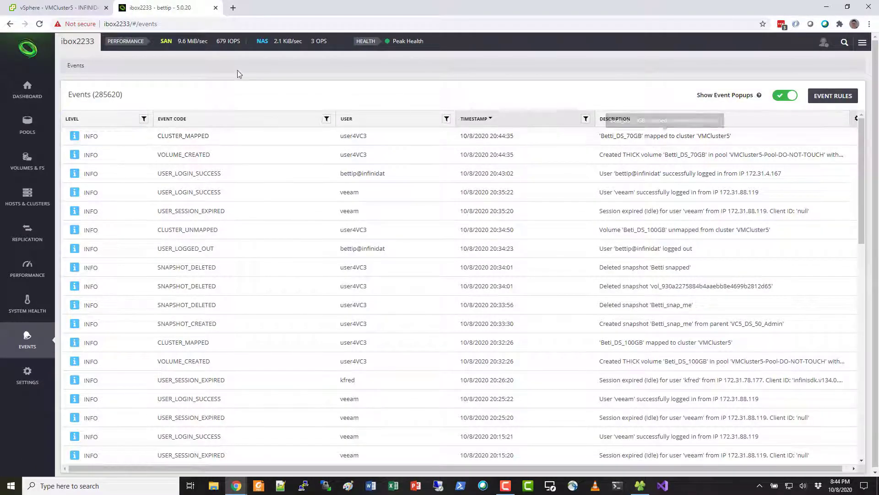
pyautogui.click(87, 14)
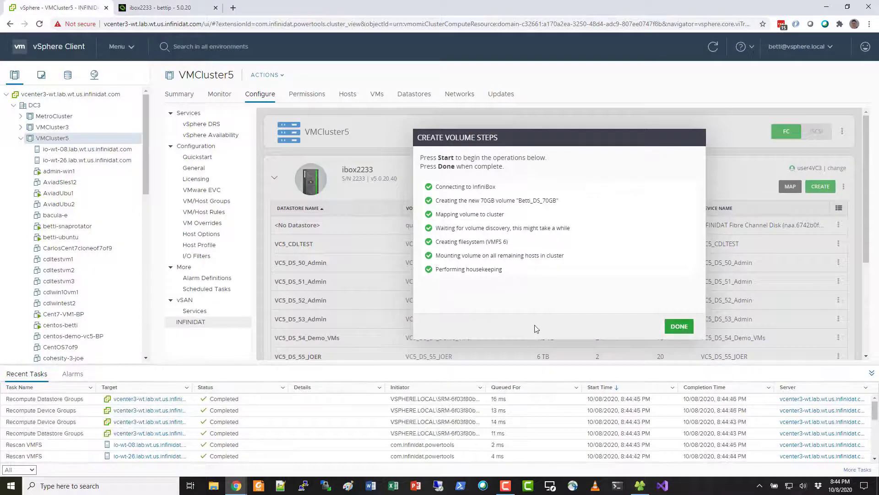
pyautogui.click(678, 327)
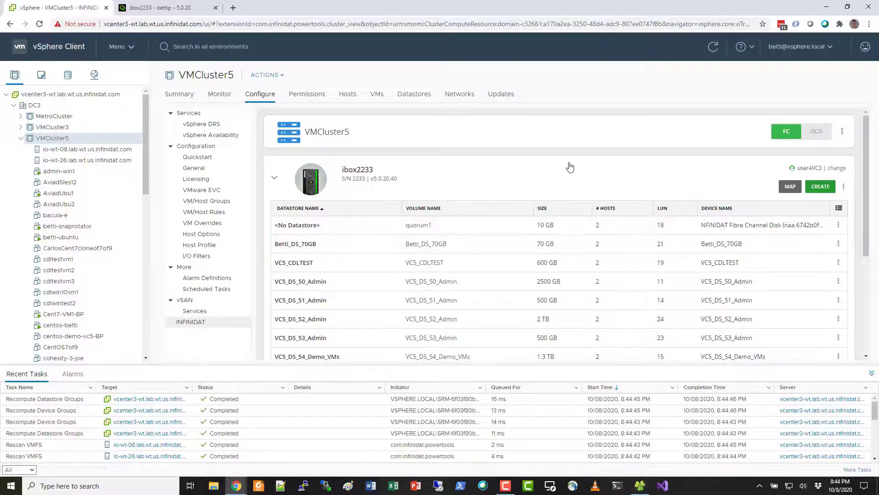
# Create a snapshot of the betti-snaprotator VM named Betti_is_snappy2, with automatic snapshot volume naming disabled
pyautogui.click(73, 228)
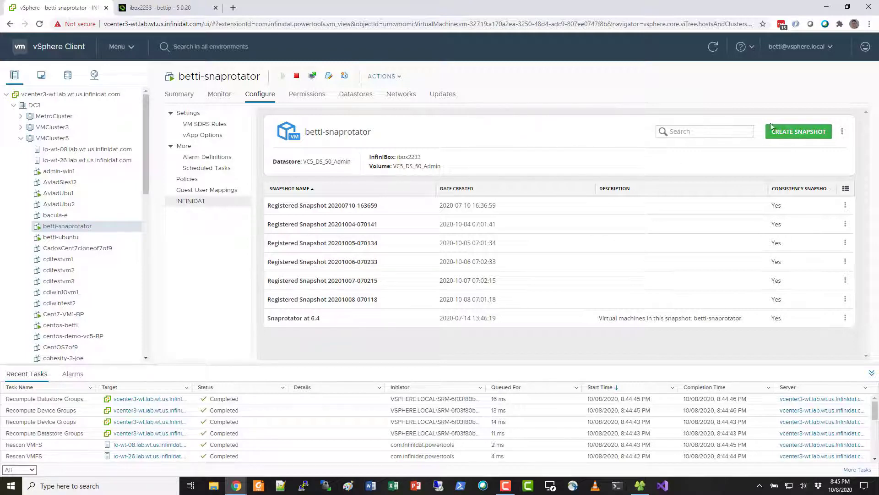
pyautogui.click(786, 142)
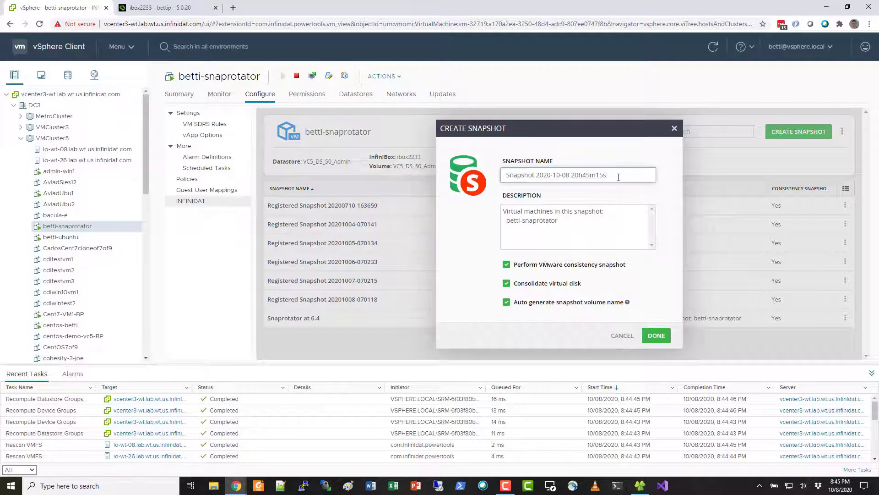
pyautogui.moveTo(620, 175); pyautogui.dragTo(474, 166)
pyautogui.write('Be')
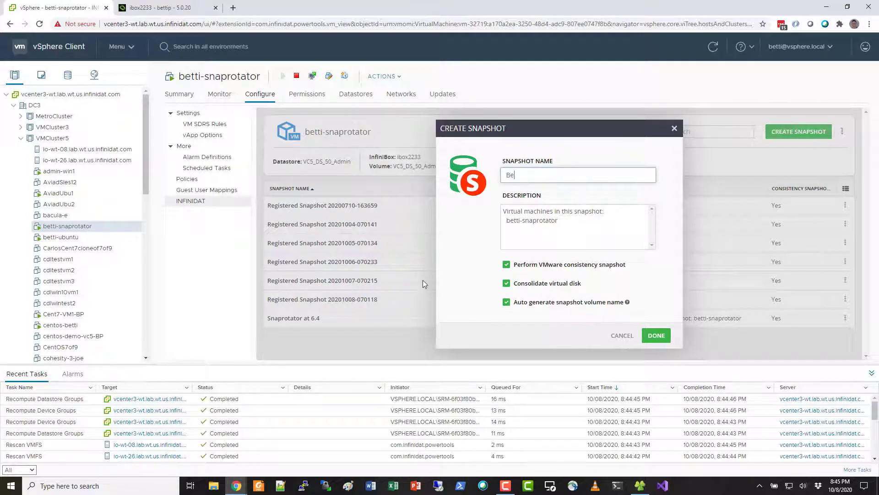
pyautogui.write('tti_is_snappy2')
pyautogui.click(506, 303)
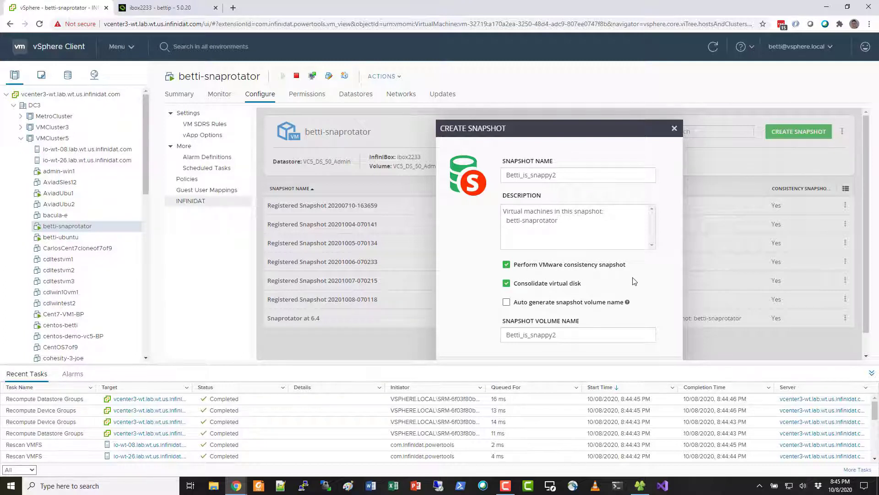
pyautogui.scroll(-1, 660, 279)
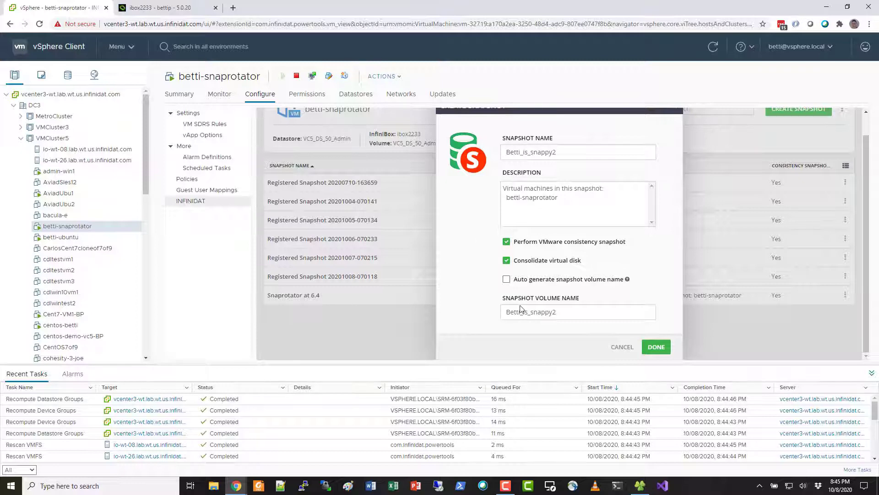
pyautogui.click(660, 350)
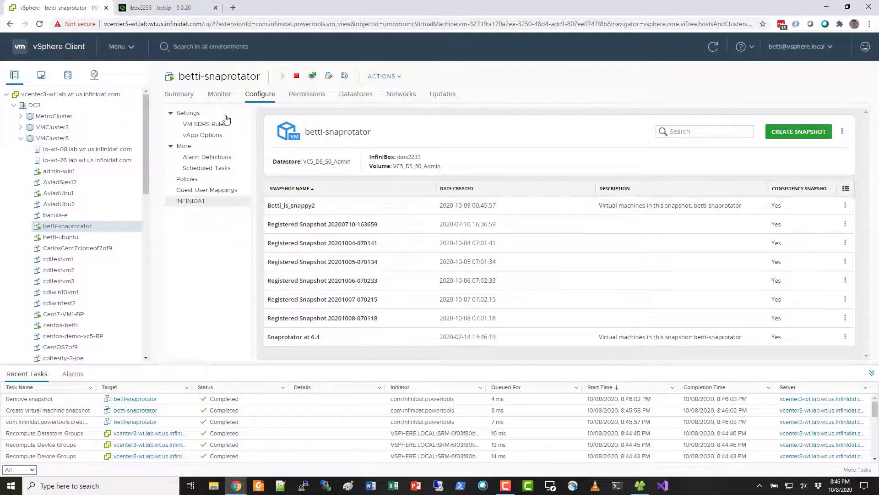
# Review the refreshed ibox2233 event log for the snapshot creation and return to vSphere
pyautogui.click(167, 8)
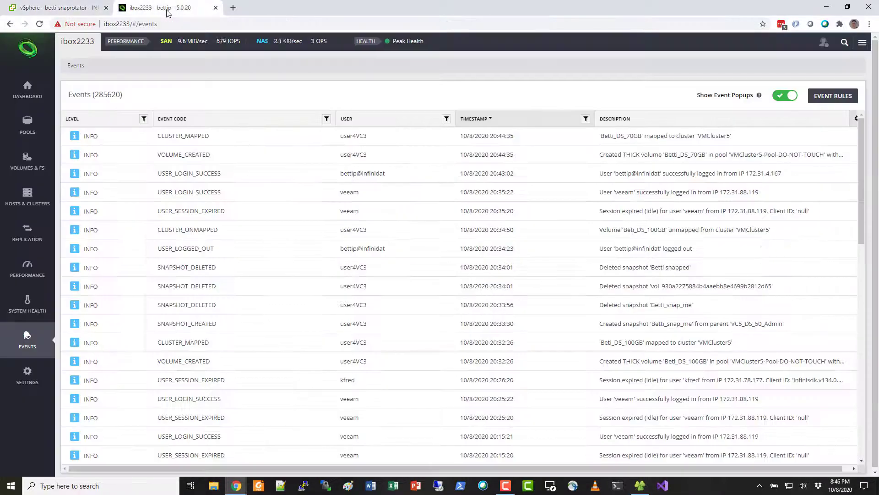
pyautogui.click(39, 24)
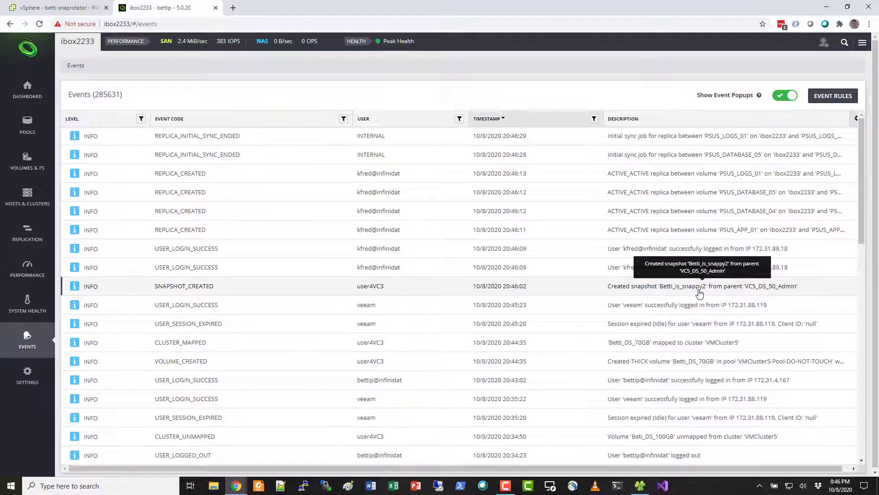
pyautogui.click(67, 10)
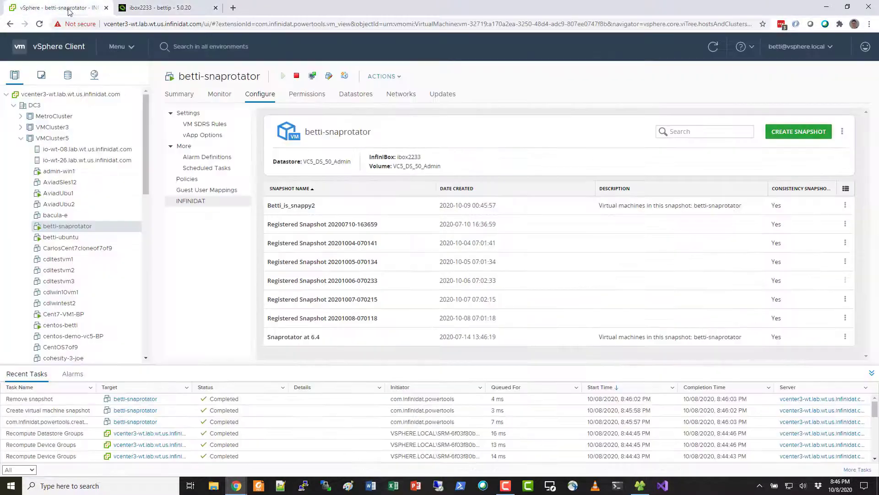
# Examine the Restore options of the Betti_is_snappy2 snapshot without restoring it
pyautogui.click(845, 206)
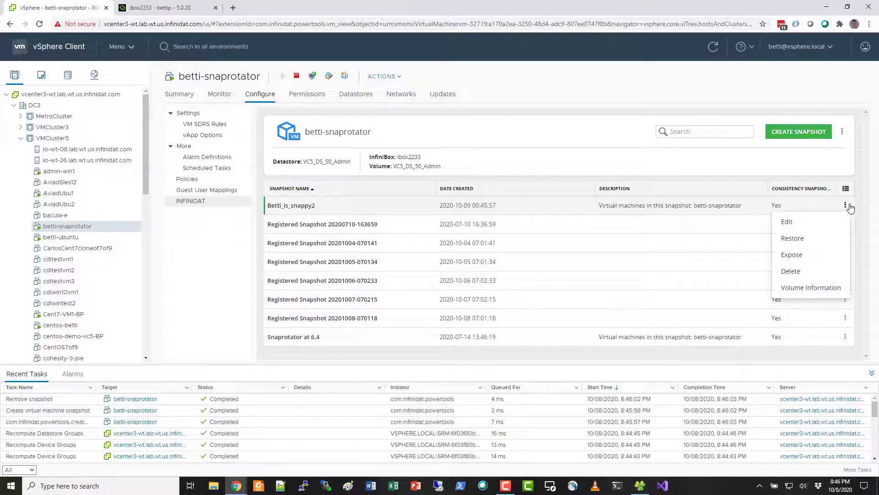
pyautogui.click(792, 238)
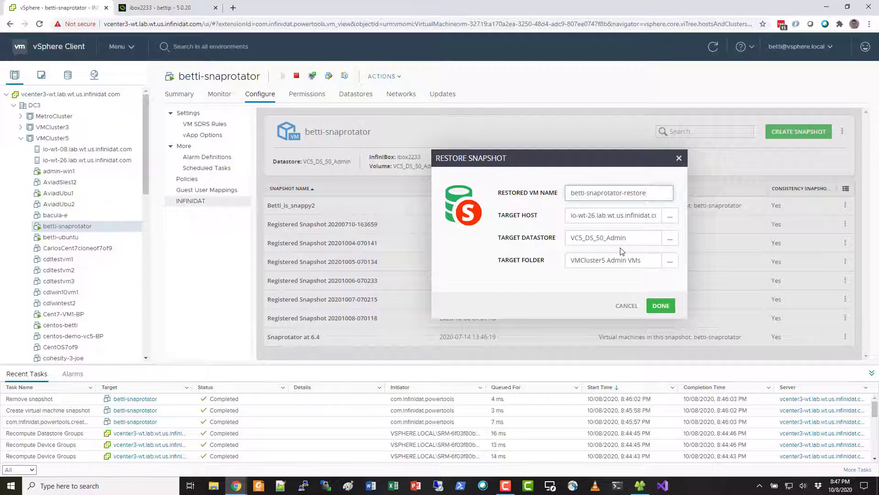
pyautogui.click(627, 306)
# Expose the Betti_is_snappy2 snapshot as a virtual machine named betti-snaprotator-BP, keeping the default target host and folder
pyautogui.click(845, 207)
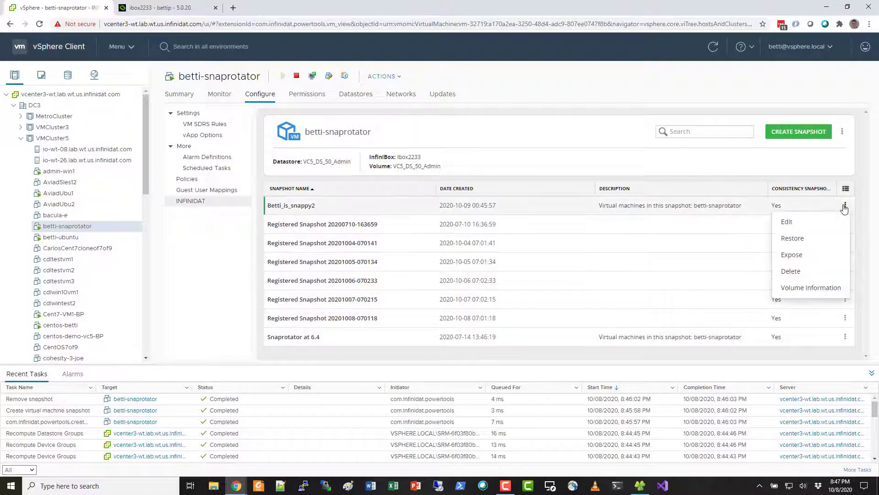
pyautogui.click(793, 255)
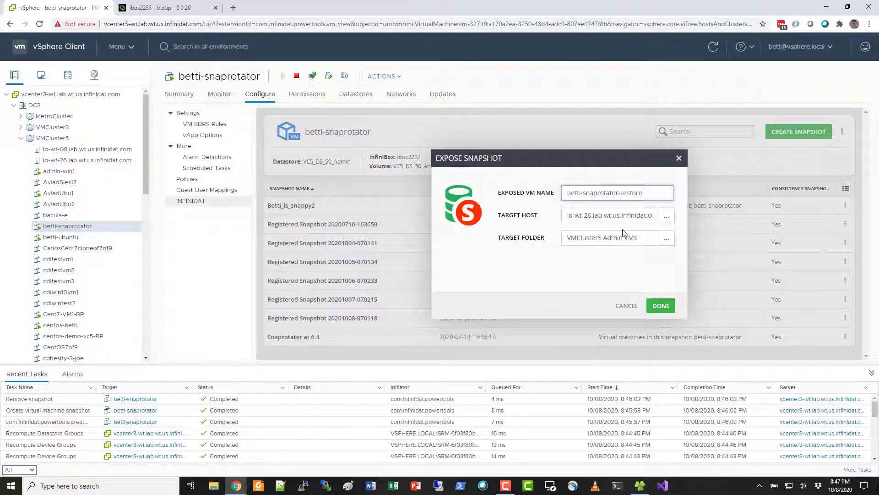
pyautogui.moveTo(624, 194); pyautogui.dragTo(660, 196)
pyautogui.write('BP')
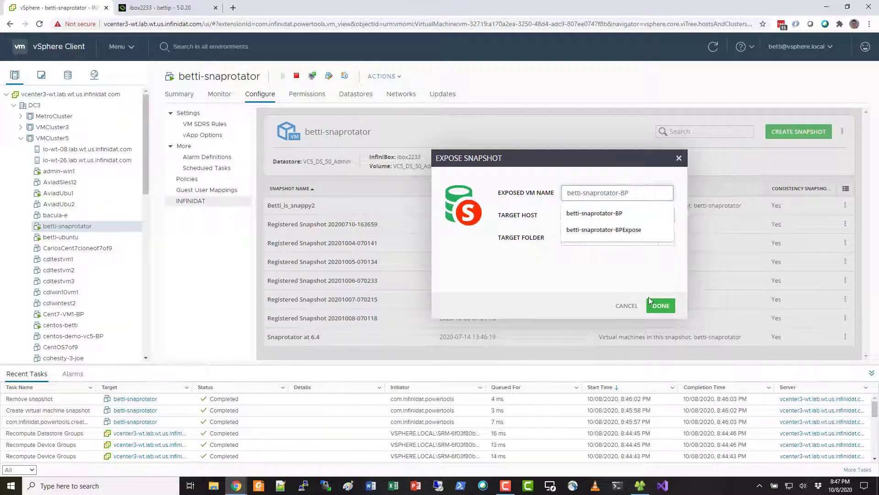
pyautogui.click(683, 233)
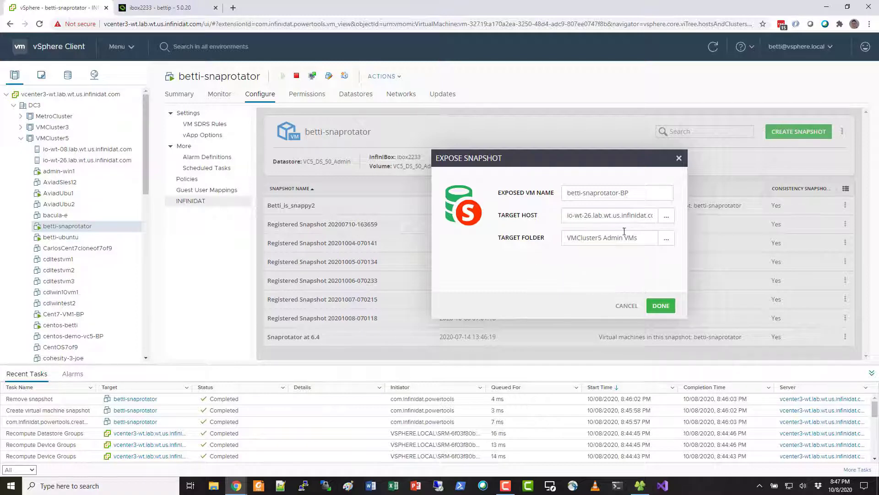
pyautogui.click(662, 306)
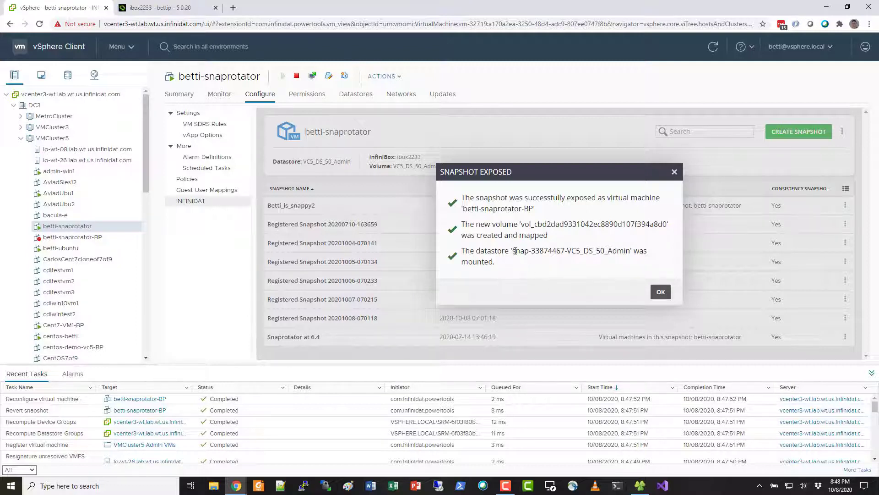
# Review the mounted datastore's name and the ibox2233 events for the exposed snapshot, and close the exposure summary
pyautogui.moveTo(513, 251); pyautogui.dragTo(632, 251)
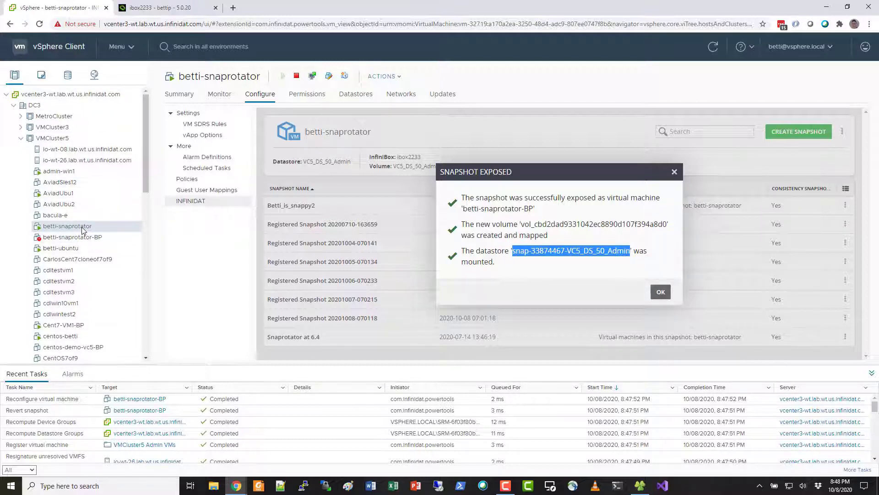
pyautogui.click(176, 10)
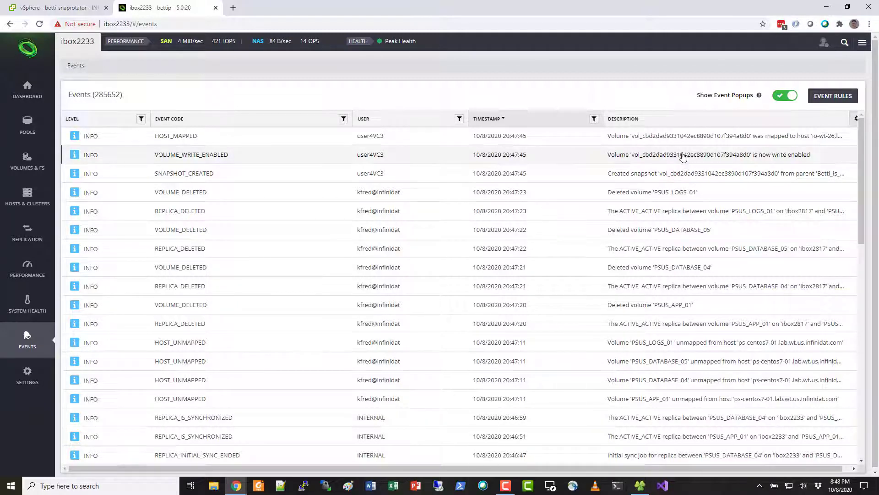
pyautogui.click(71, 7)
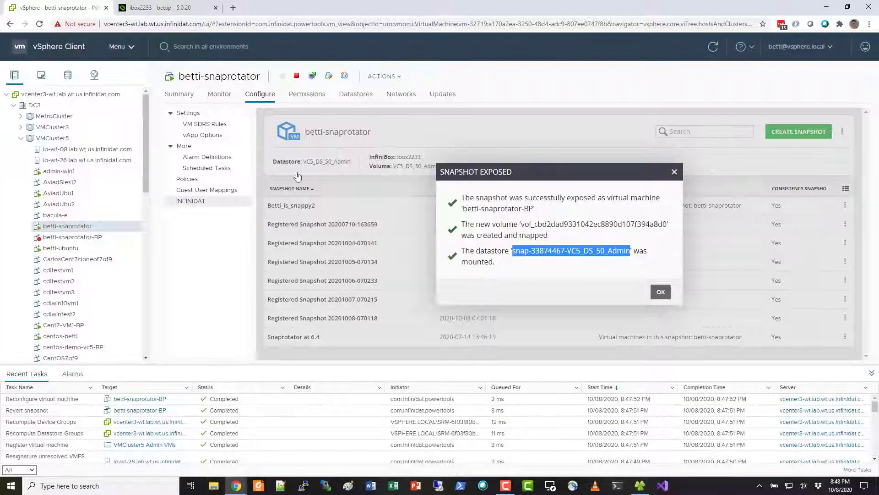
pyautogui.click(660, 294)
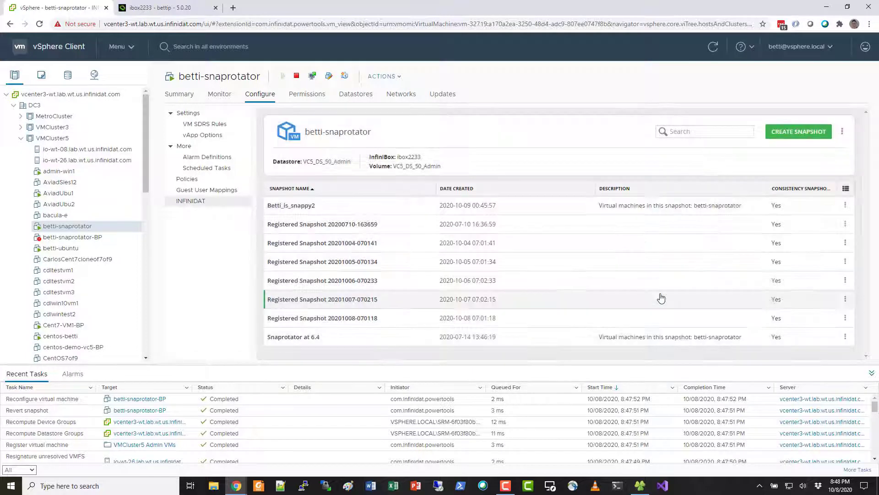